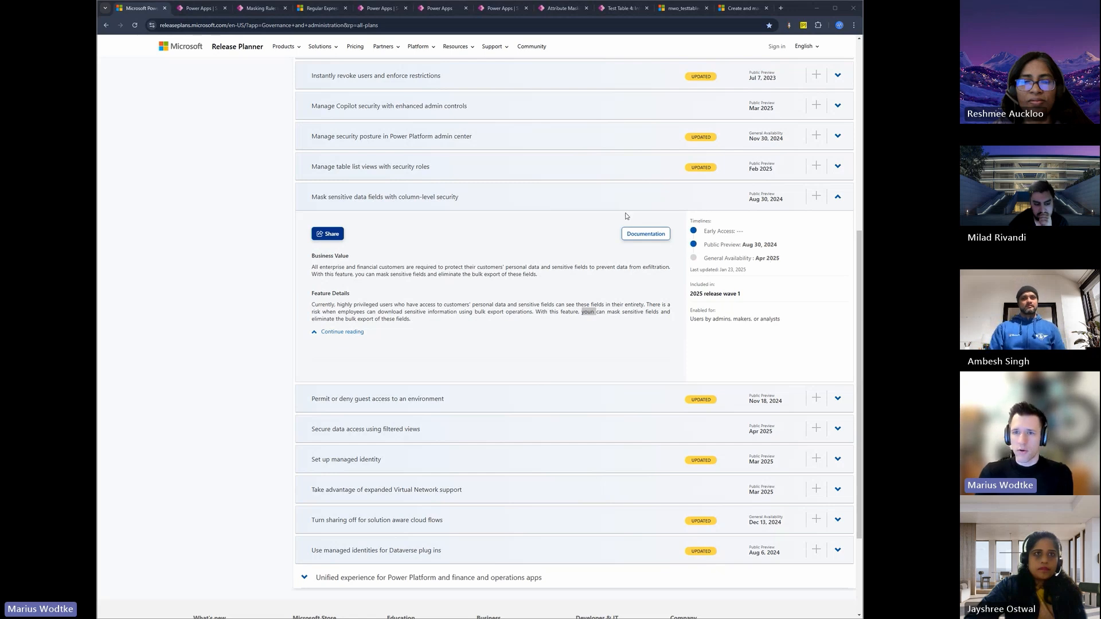
# Step: Review the Test solution's masking rules and examine the regular expression of the mwo_4digits rule
pyautogui.click(185, 12)
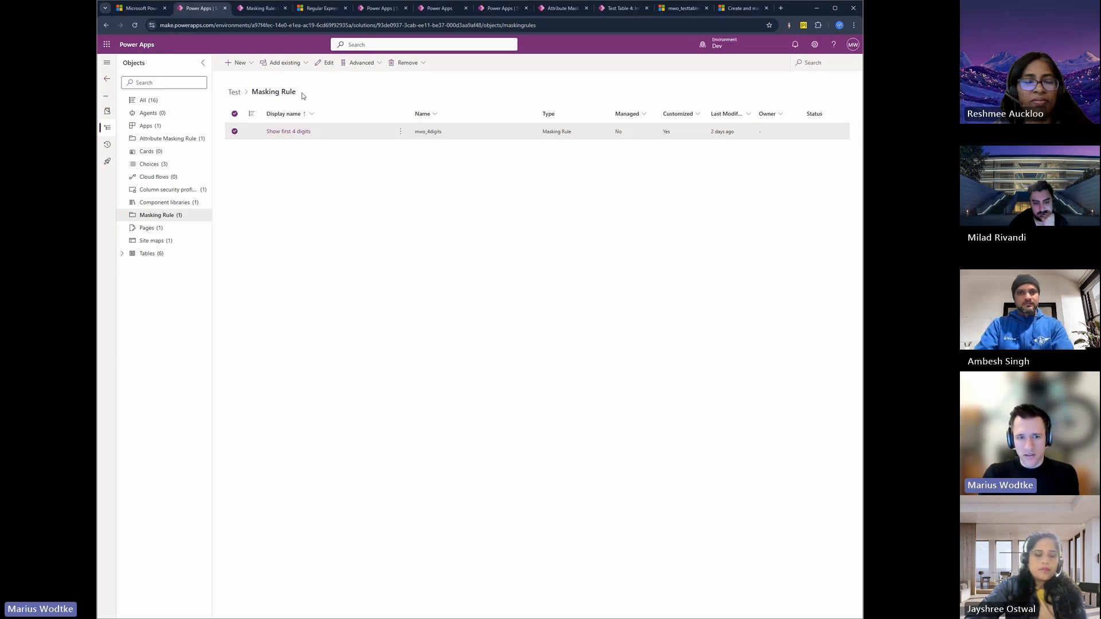
pyautogui.click(247, 11)
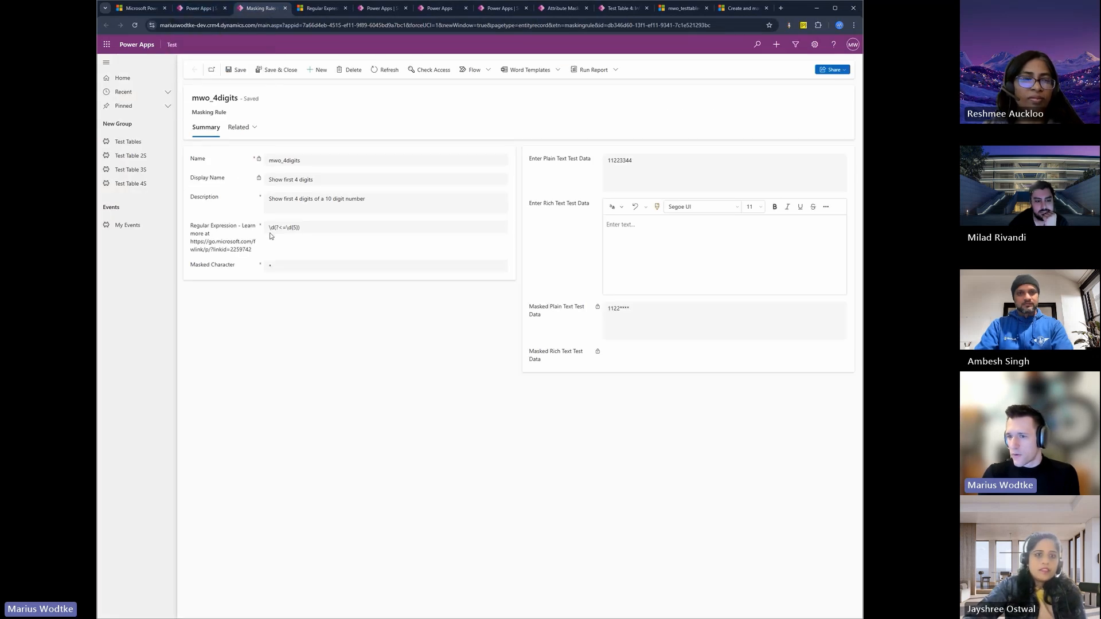
pyautogui.click(290, 227)
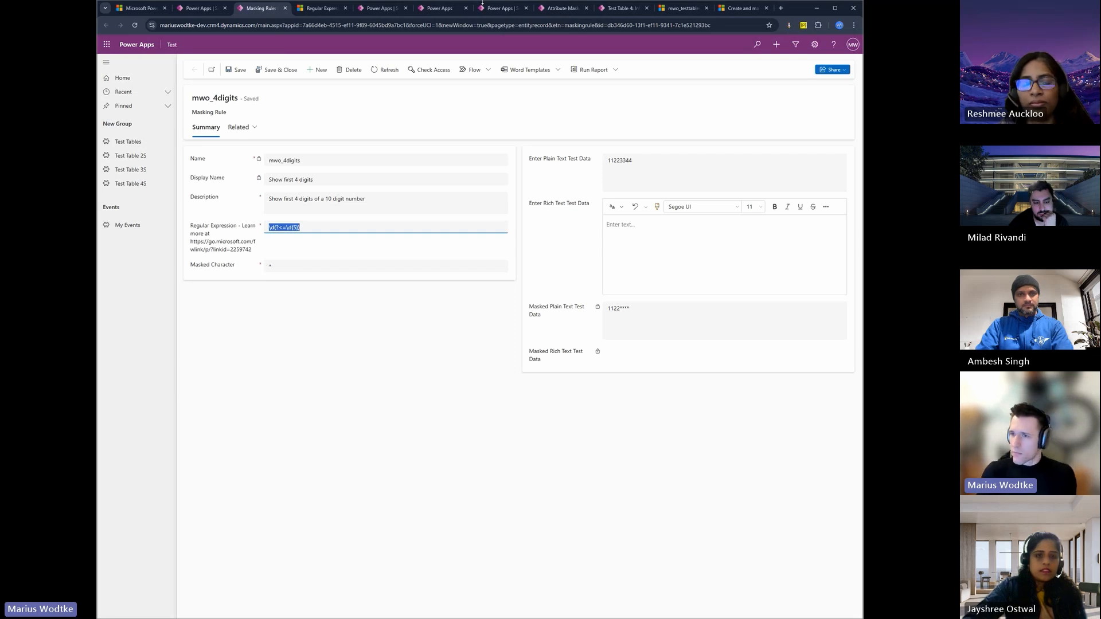
pyautogui.click(410, 10)
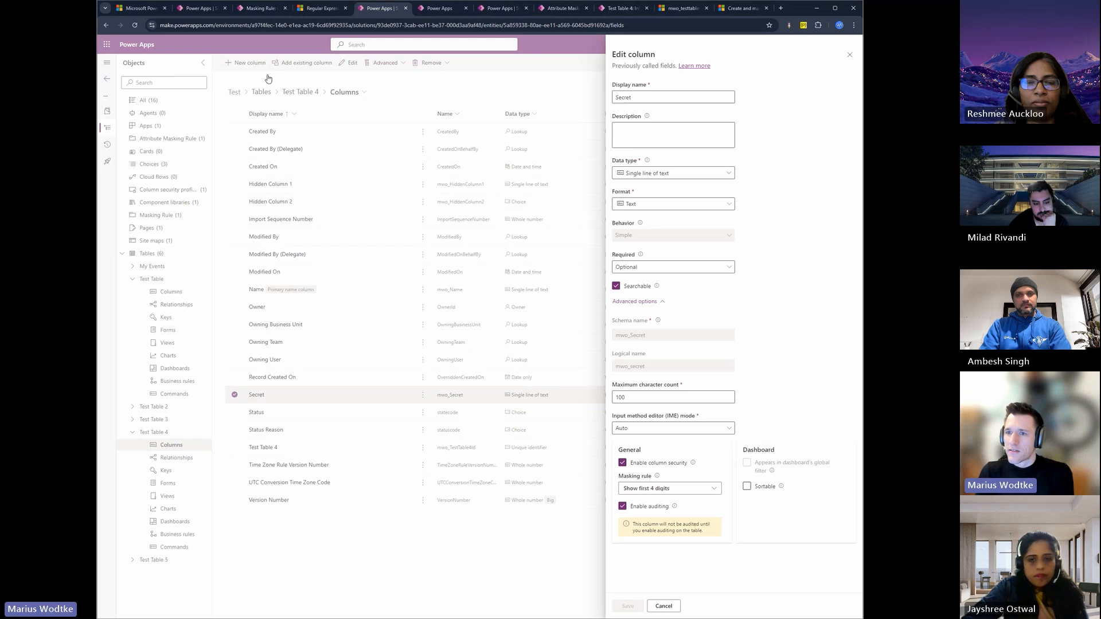
pyautogui.click(261, 8)
pyautogui.click(284, 246)
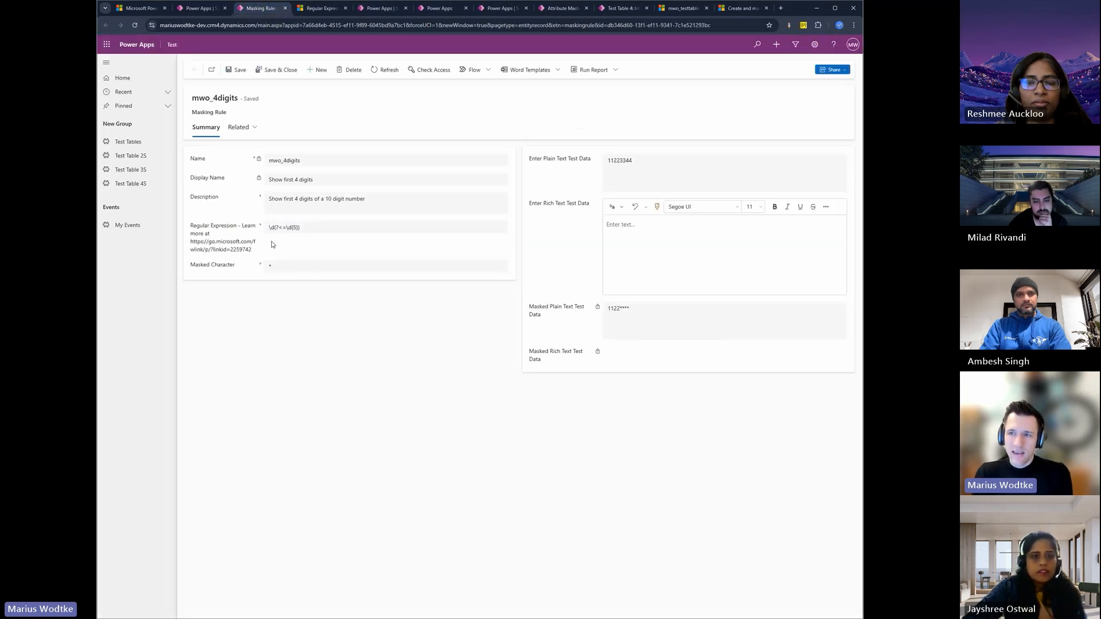
# Step: Look up the lookbehind assertions among the grouping constructs in the .NET regular expression quick reference
pyautogui.click(319, 9)
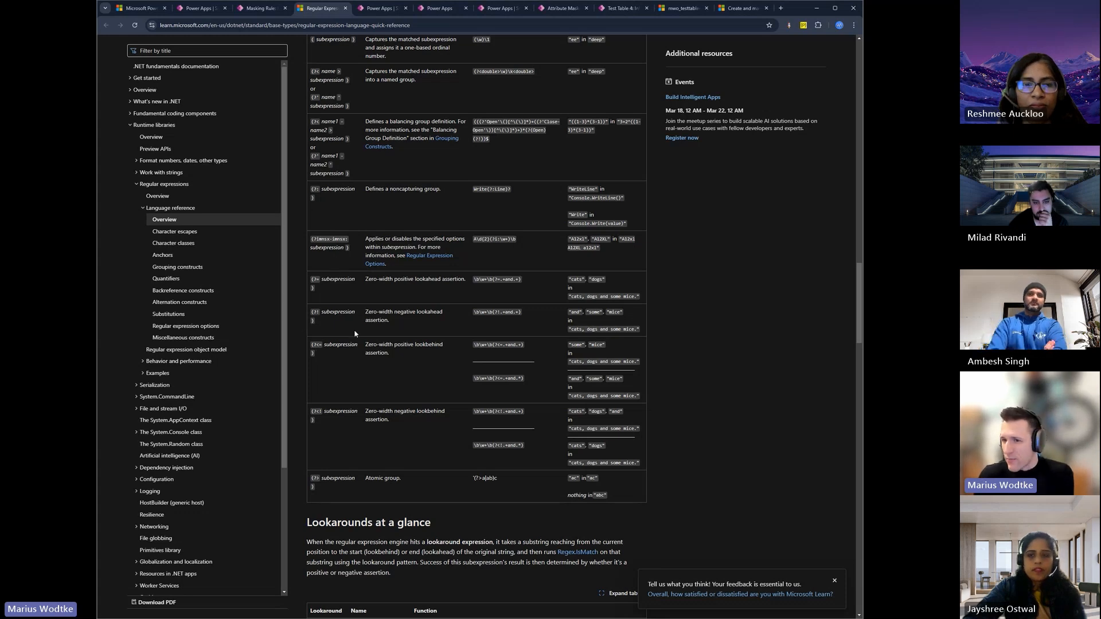
pyautogui.scroll(2, 350, 333)
pyautogui.scroll(-1, 376, 333)
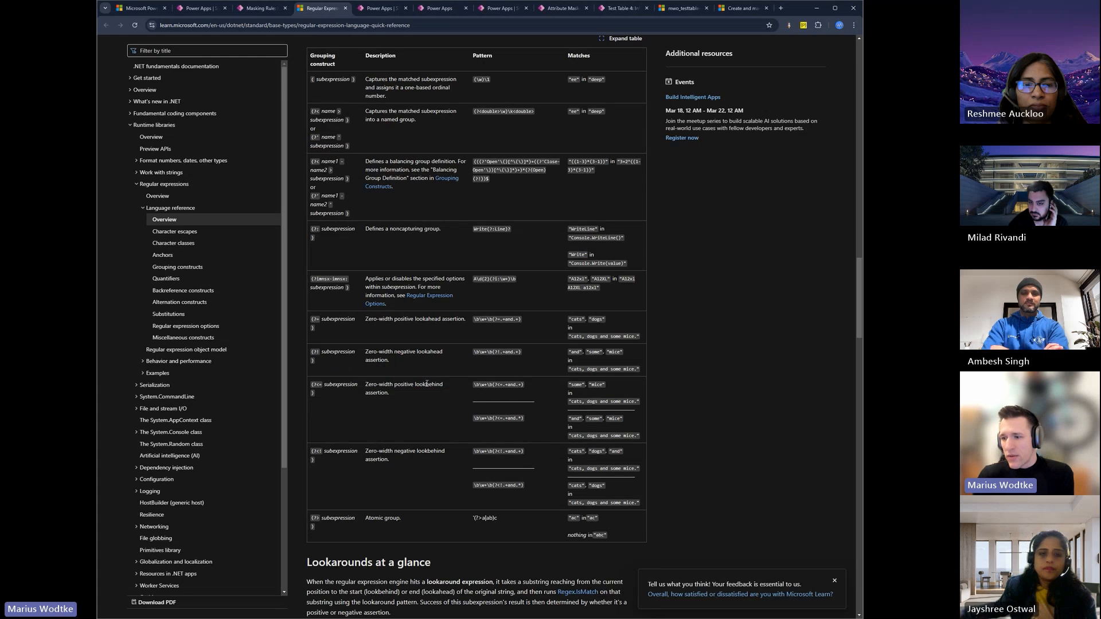
pyautogui.click(259, 8)
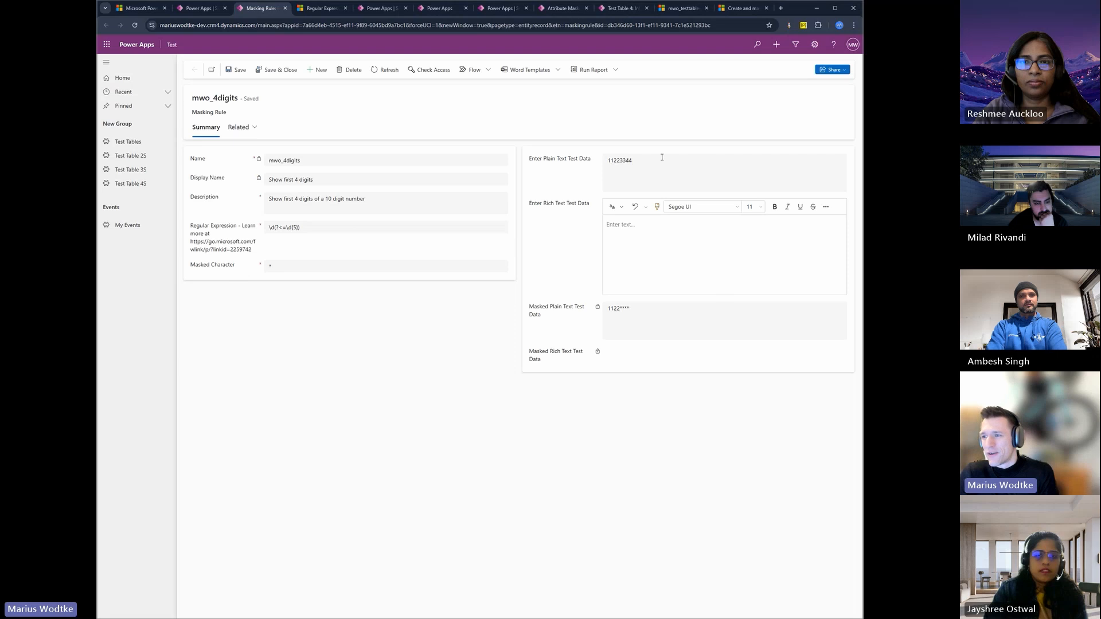
pyautogui.doubleClick(631, 160)
pyautogui.write('1234567890')
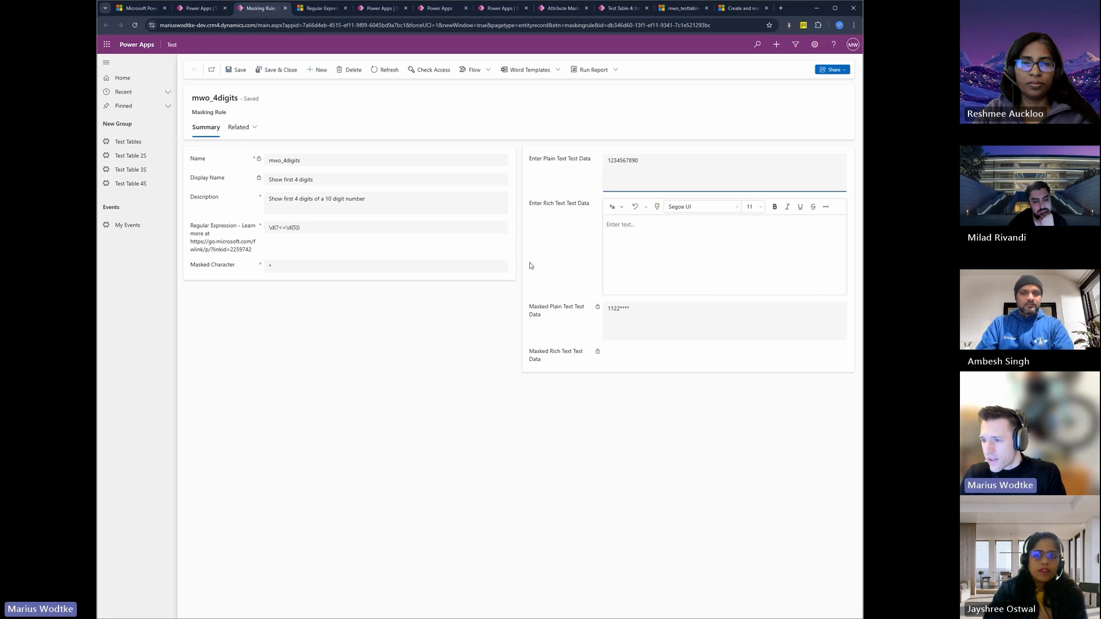
pyautogui.click(237, 70)
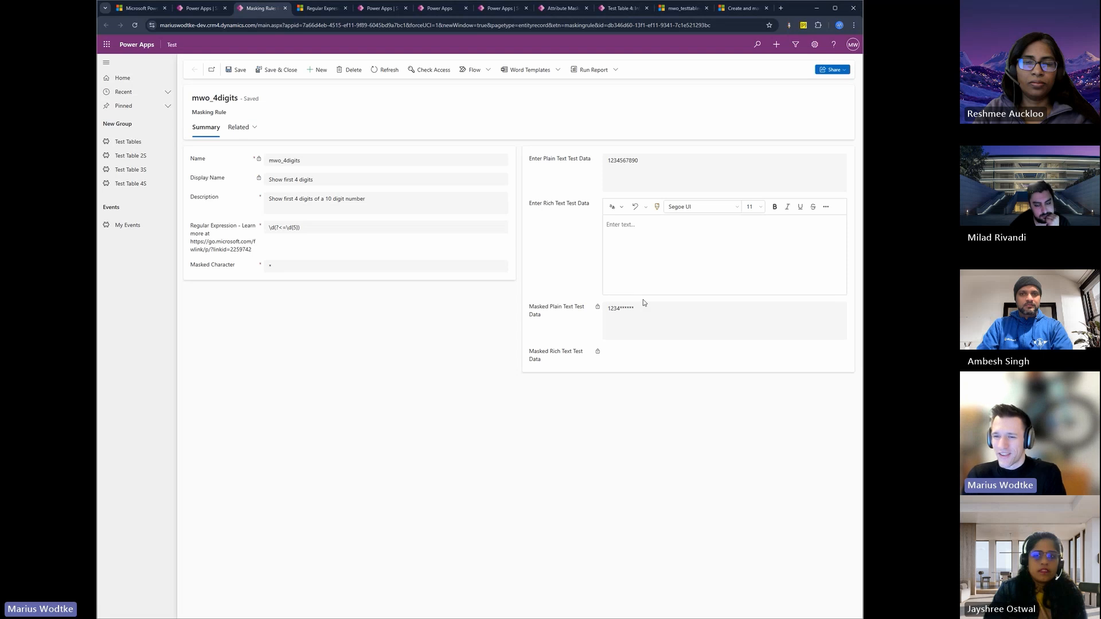
# Step: Examine the masking rule's regular expression and the security settings of Test Table 4's Secret column
pyautogui.tripleClick(297, 229)
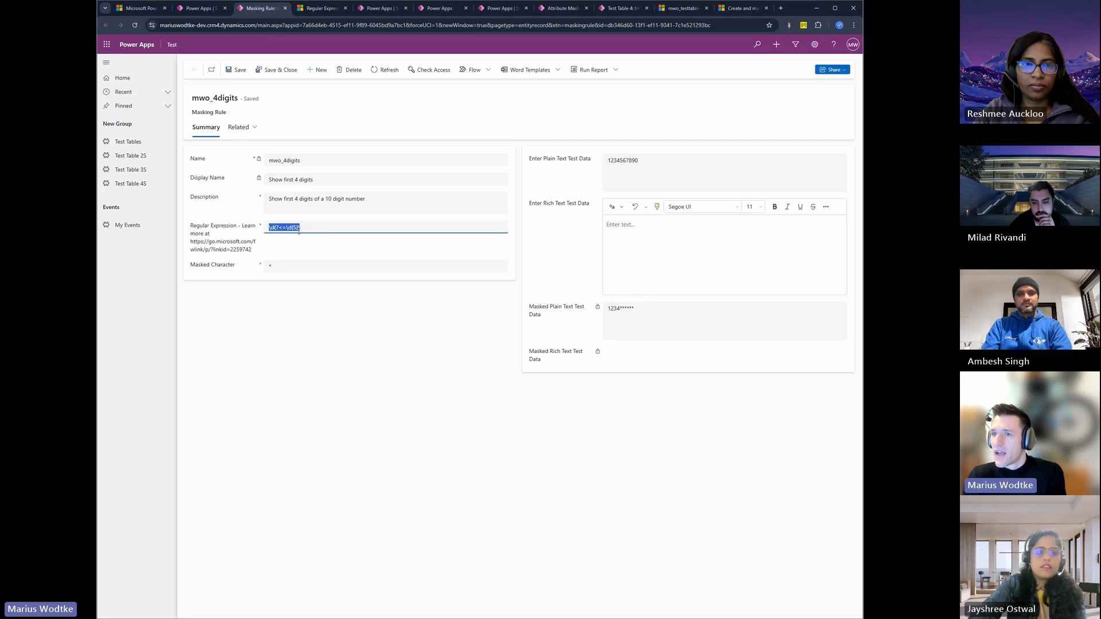
pyautogui.click(321, 9)
pyautogui.click(379, 8)
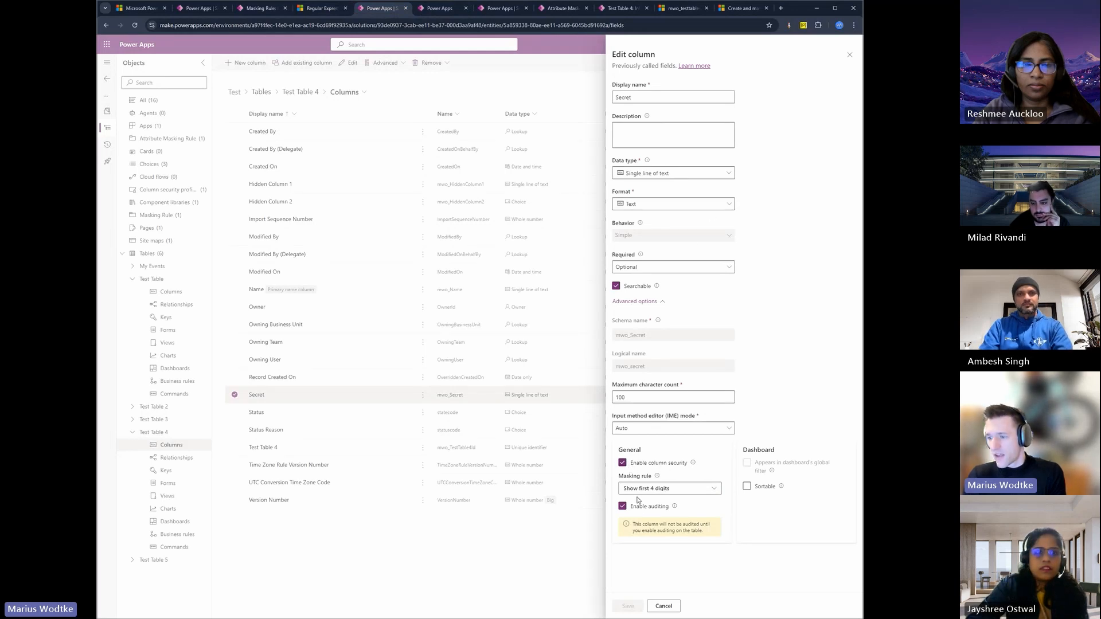
# Step: Open the mwo_secret permissions in the Secret column security profile and examine the Read unmasked options
pyautogui.click(442, 9)
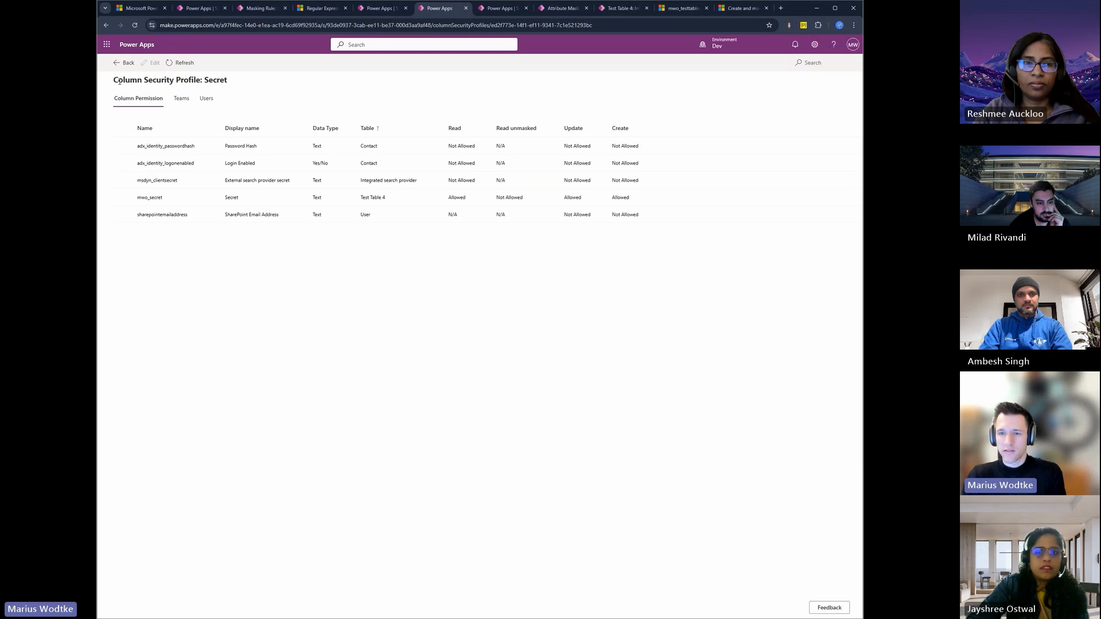
pyautogui.click(238, 197)
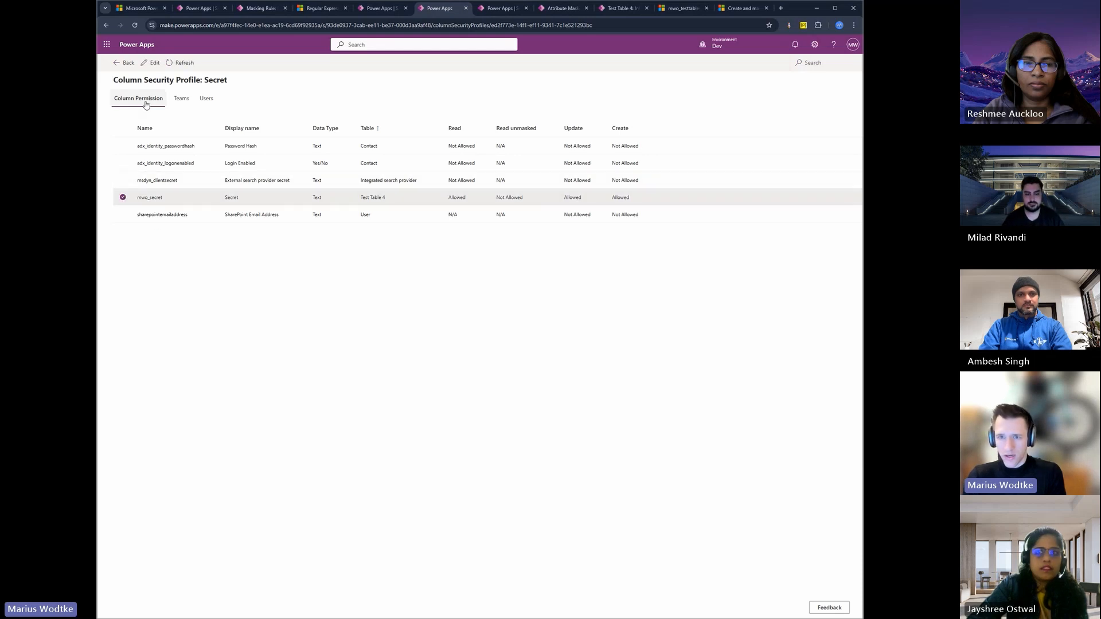
pyautogui.click(149, 65)
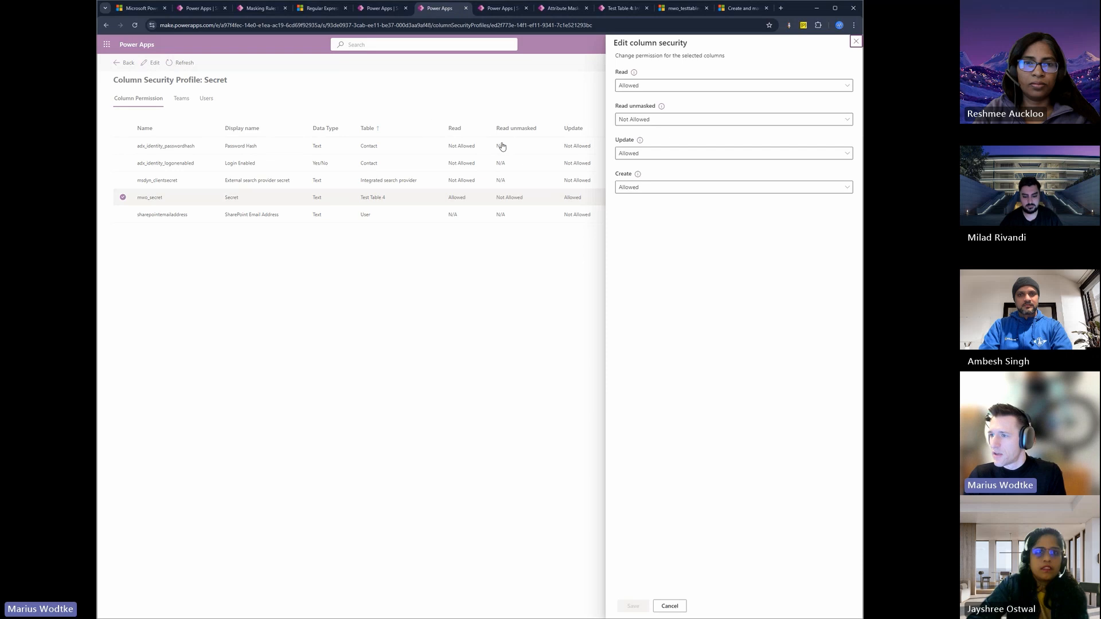
pyautogui.click(676, 122)
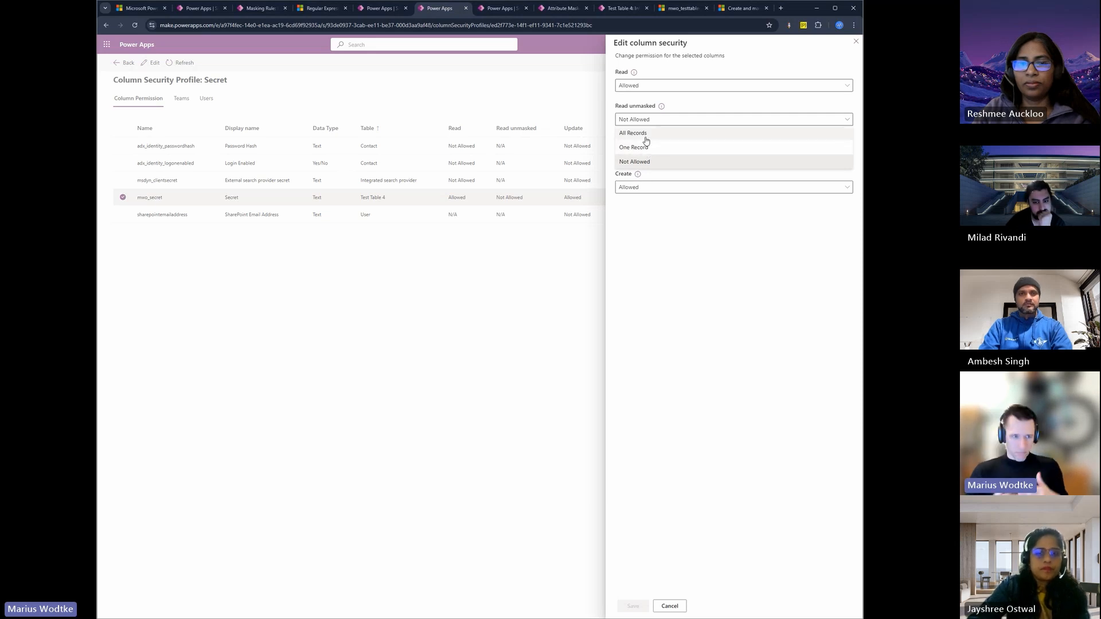
pyautogui.click(652, 105)
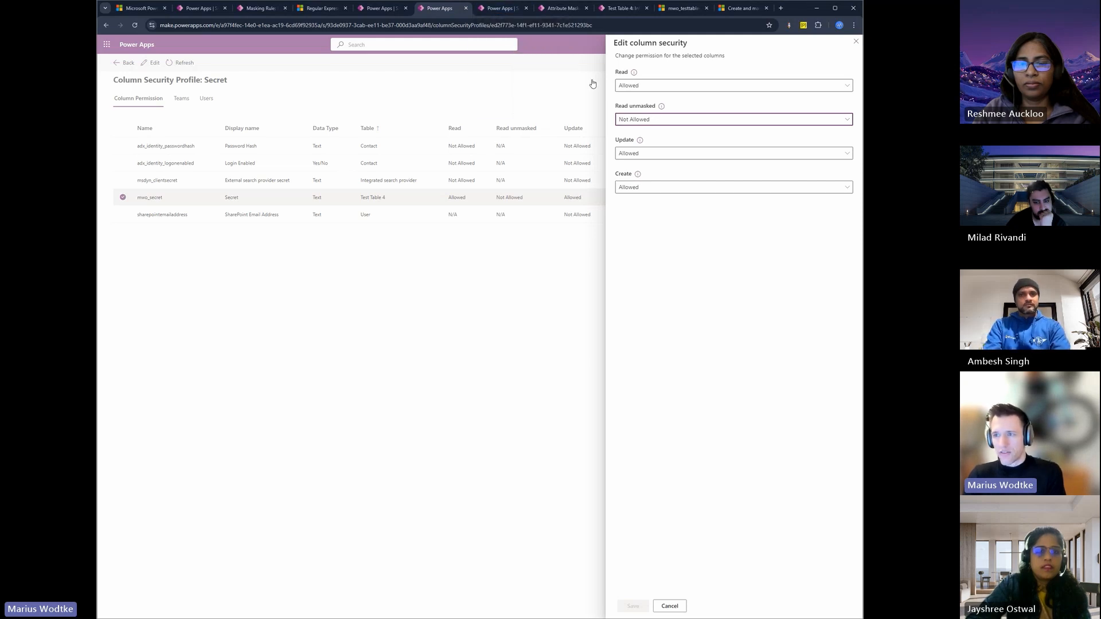
# Step: Dismiss the attribute masking rule editing notice and review how new_mwo_testtable4_mwo_Secret links the Secret column to its masking rule
pyautogui.moveTo(501, 10)
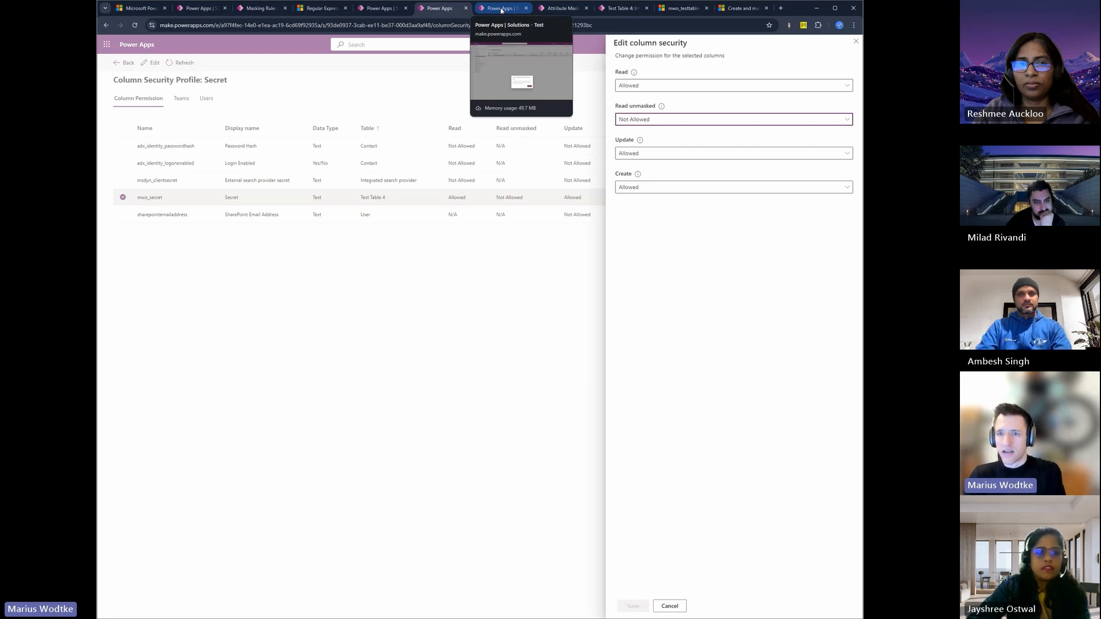
pyautogui.click(501, 11)
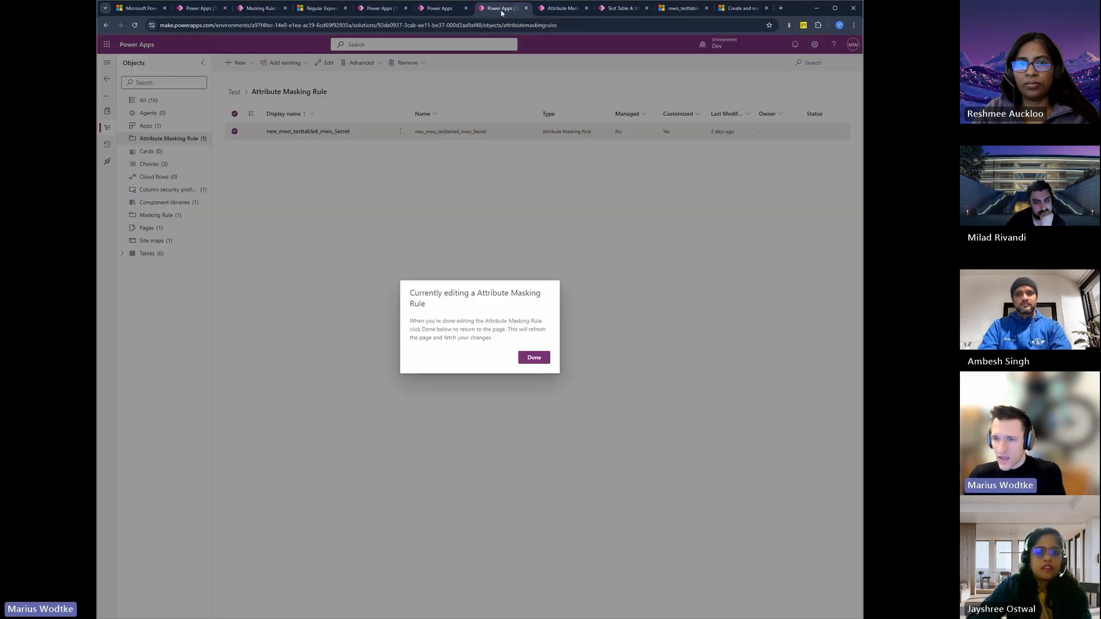
pyautogui.click(534, 357)
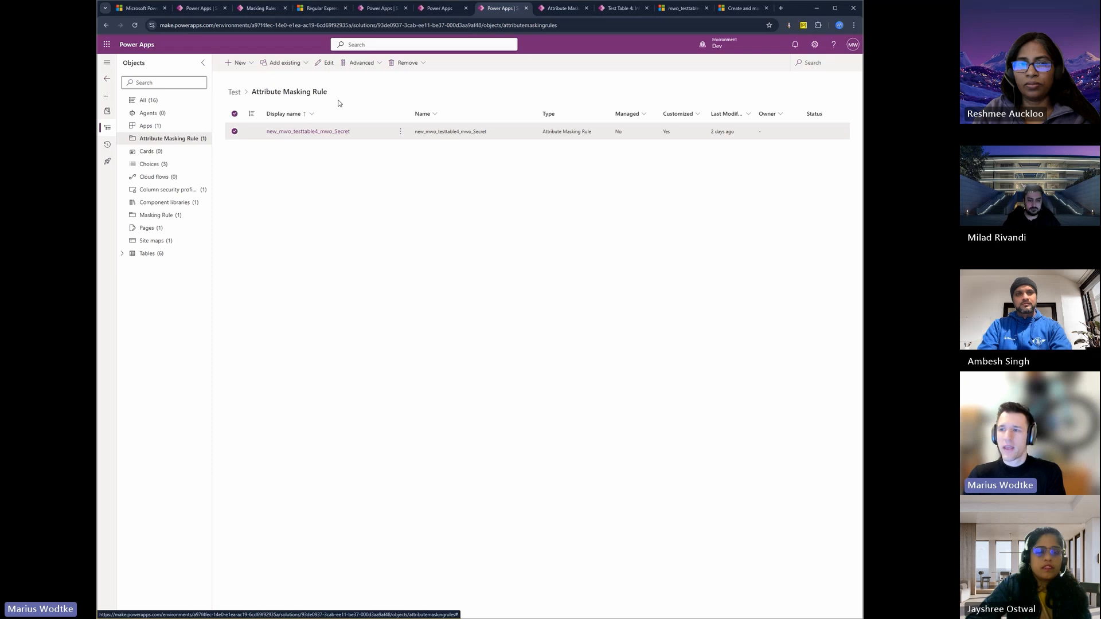
pyautogui.click(560, 10)
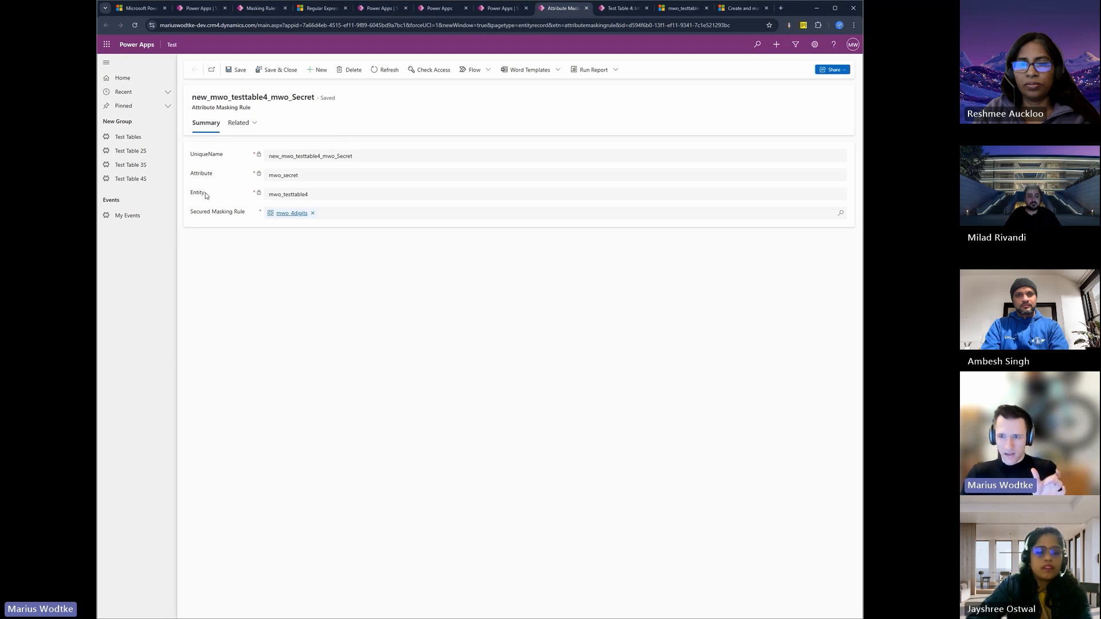
pyautogui.doubleClick(270, 195)
pyautogui.doubleClick(279, 177)
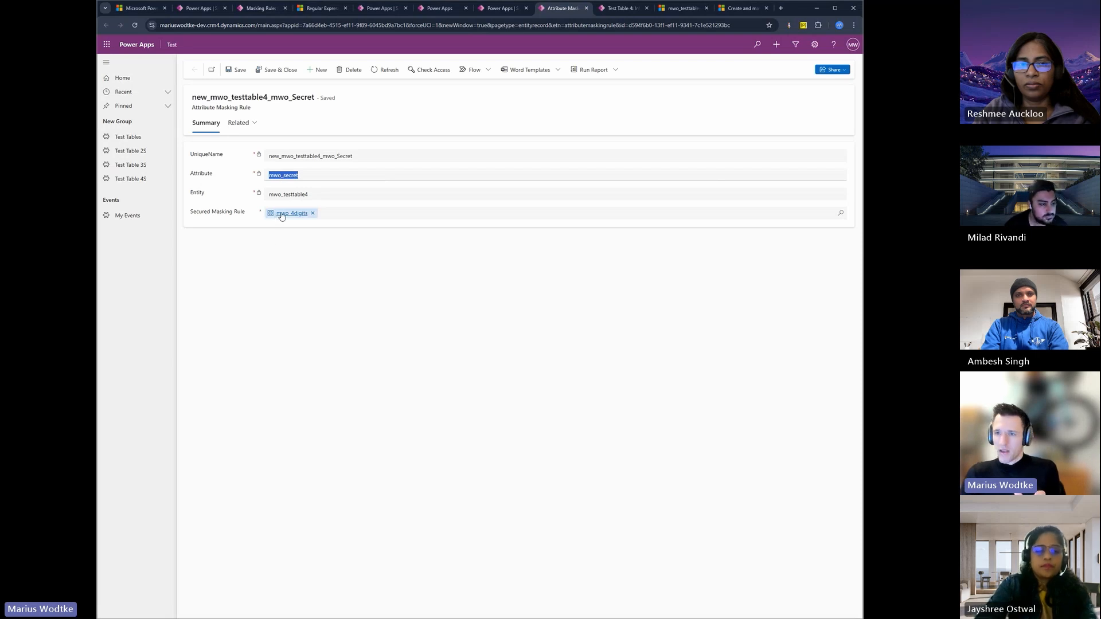
pyautogui.click(378, 8)
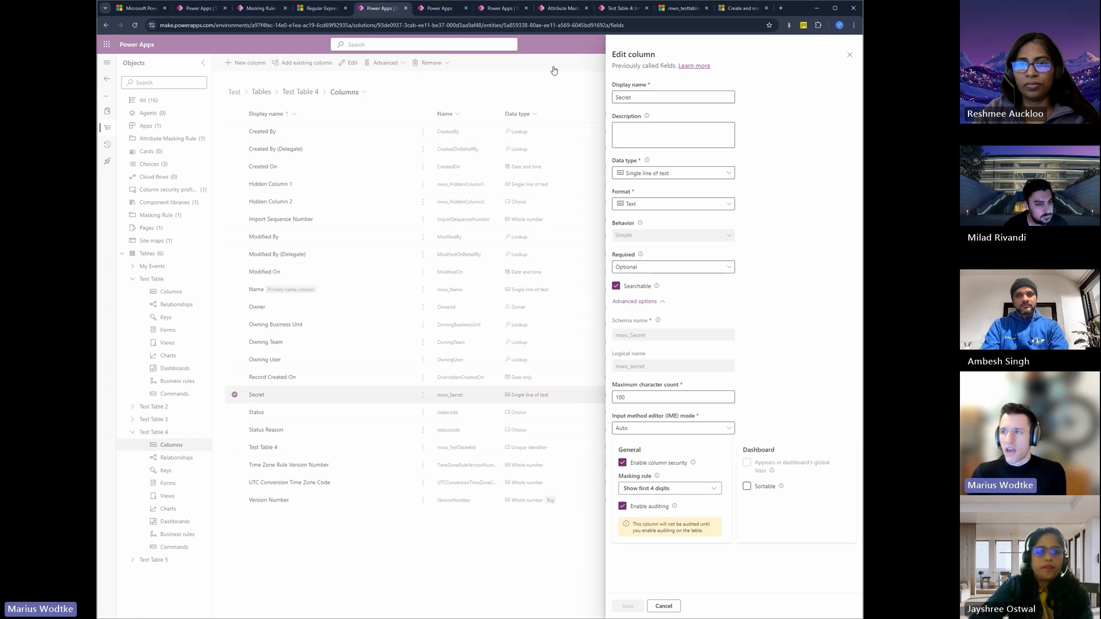
# Step: Replace the Secret field value of the Test record in Test Table 4 with a ten-digit number and save the record
pyautogui.click(621, 8)
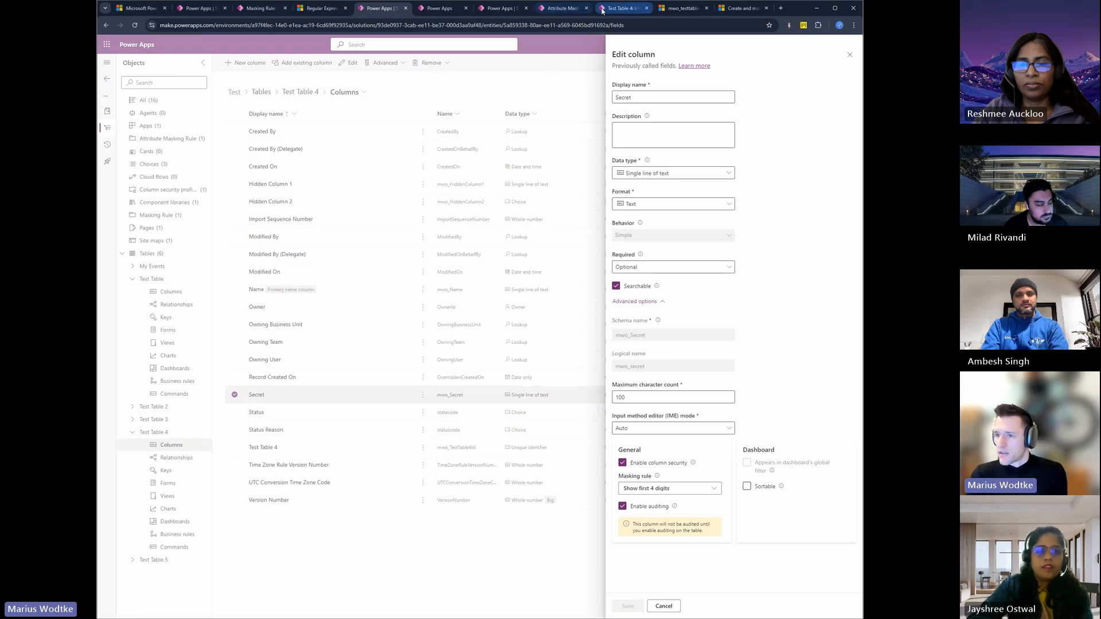
pyautogui.click(352, 175)
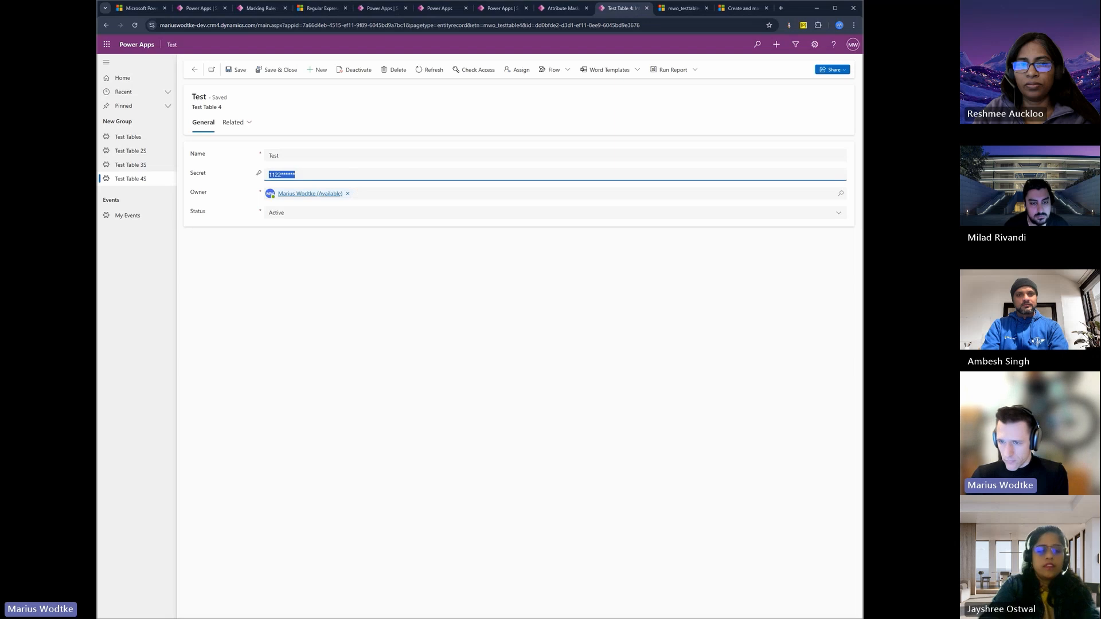
pyautogui.write('1234')
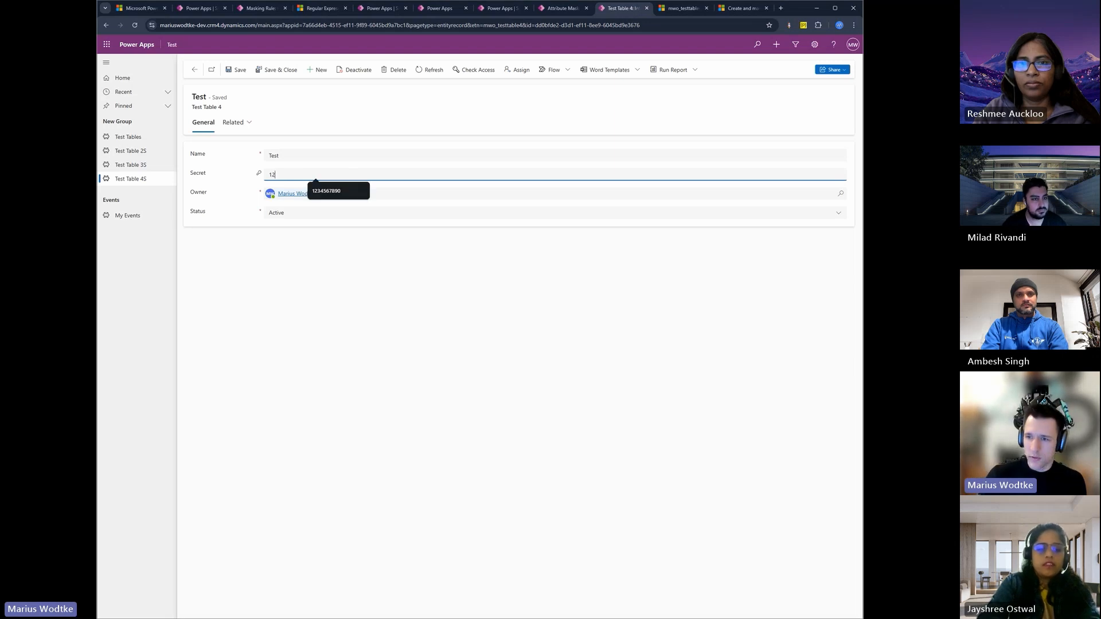
pyautogui.click(321, 191)
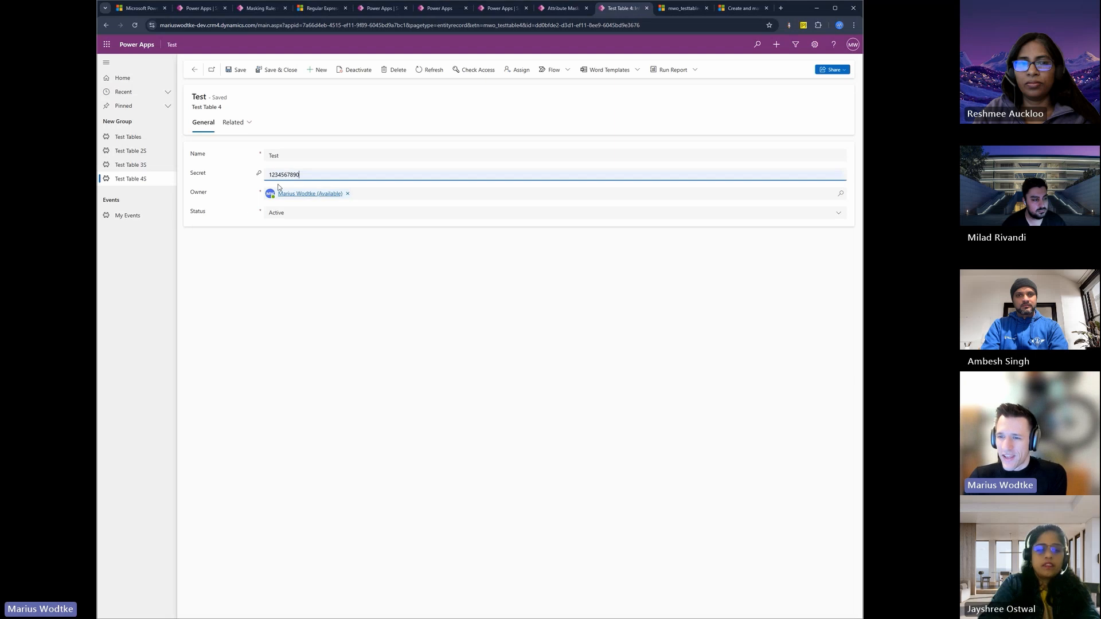
pyautogui.click(236, 71)
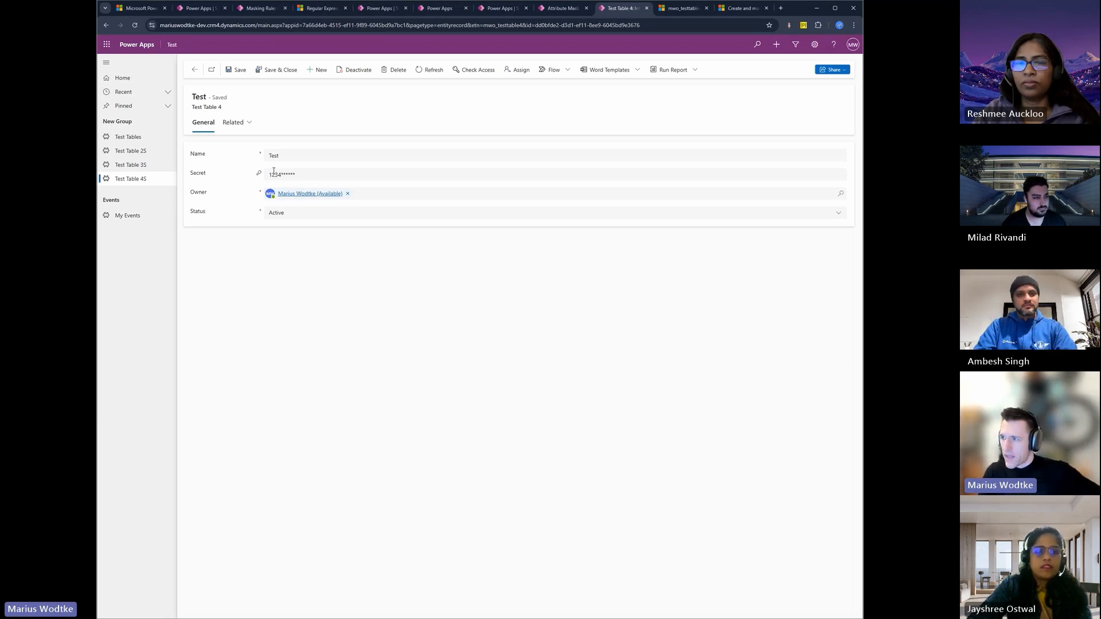
# Step: Open the Test record in the Web API view and examine the endpoint path and the mwo_secret value
pyautogui.click(803, 25)
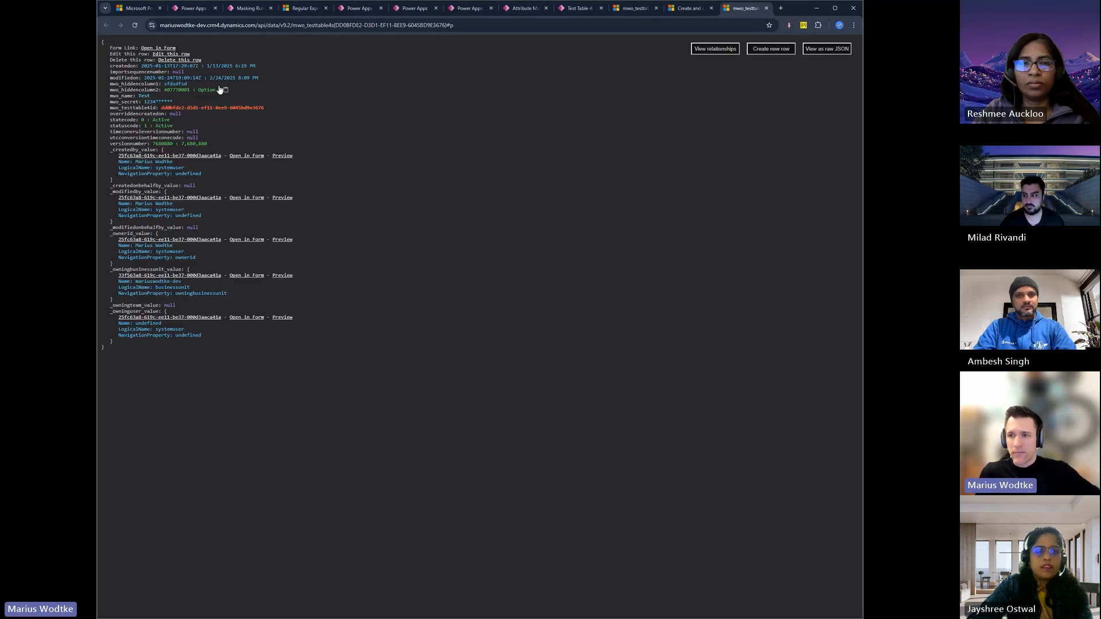
pyautogui.click(340, 25)
pyautogui.moveTo(257, 25); pyautogui.dragTo(293, 25)
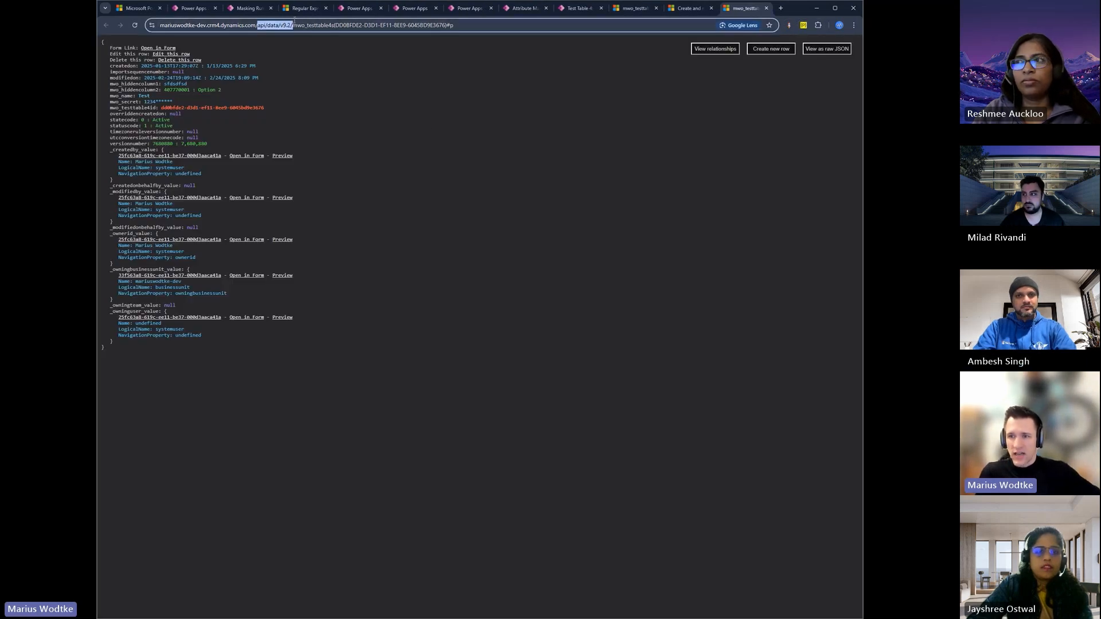
pyautogui.click(111, 102)
pyautogui.moveTo(111, 101); pyautogui.dragTo(179, 104)
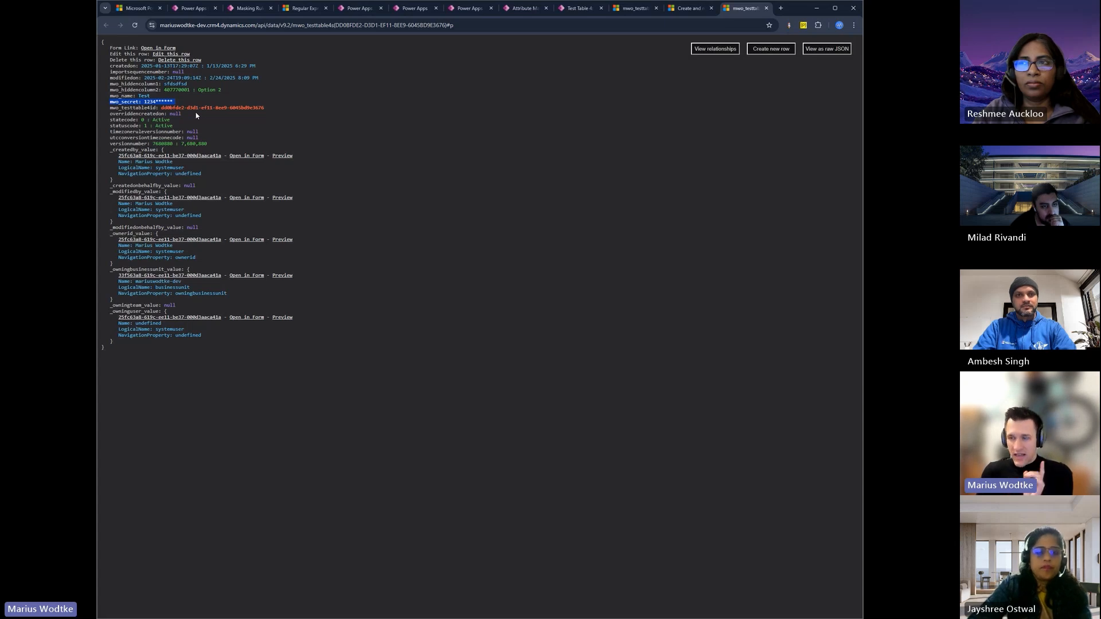
# Step: Reload the record's Web API query that uses UnMaskedData=true and examine its mwo_secret value
pyautogui.click(624, 10)
pyautogui.moveTo(447, 25); pyautogui.dragTo(501, 32)
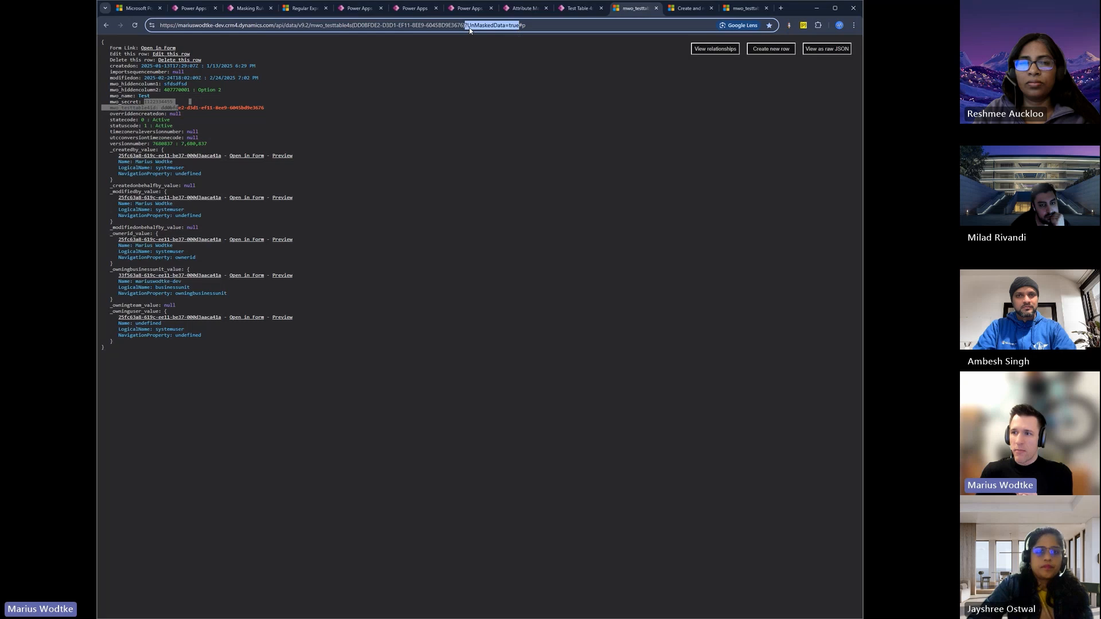
pyautogui.click(381, 94)
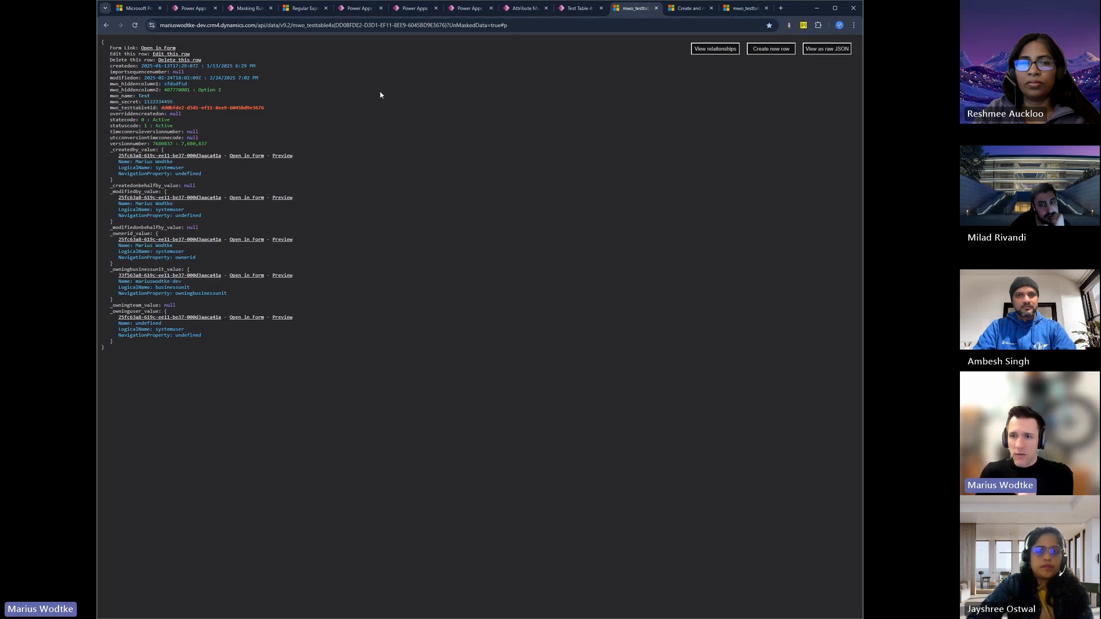
pyautogui.click(137, 26)
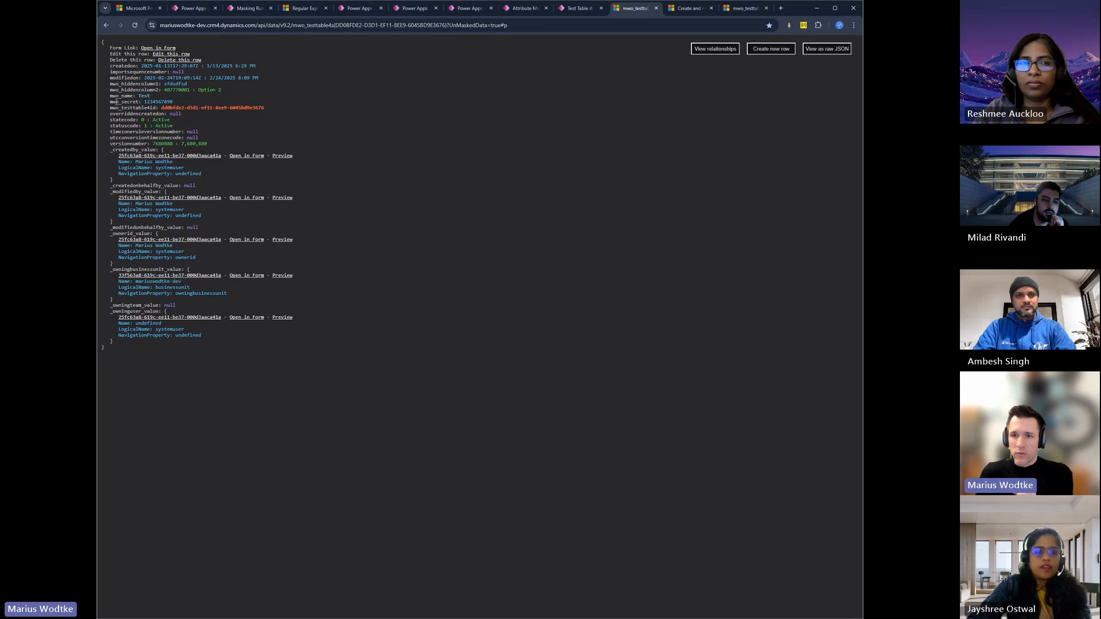
pyautogui.moveTo(115, 101); pyautogui.dragTo(173, 105)
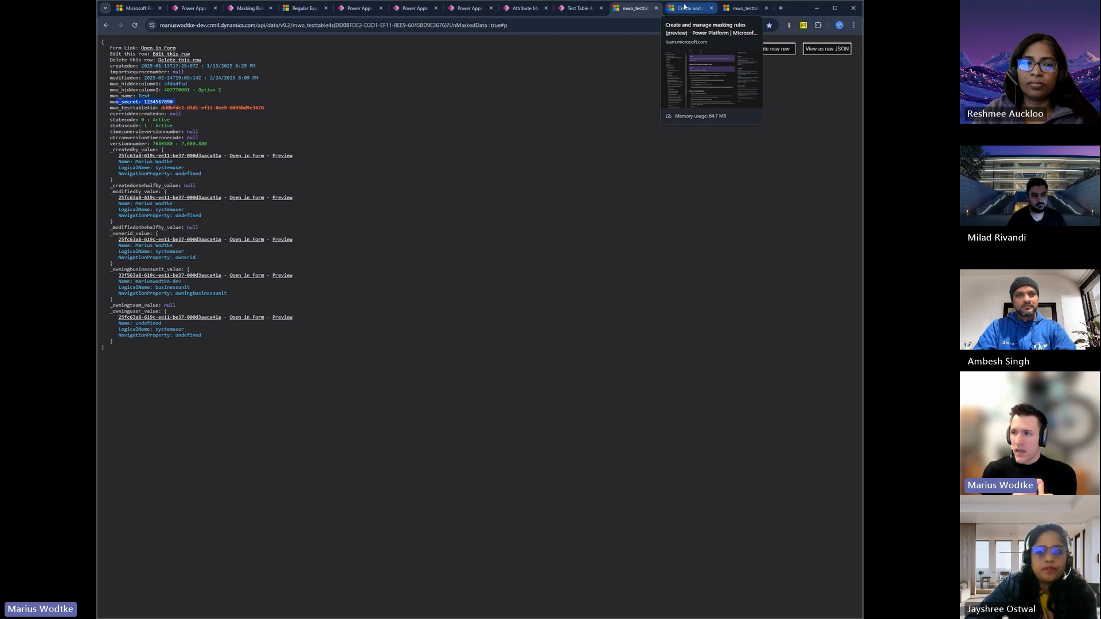
# Step: Read the known limitations and the preview note on viewing masked fields in the masking rules documentation
pyautogui.click(684, 7)
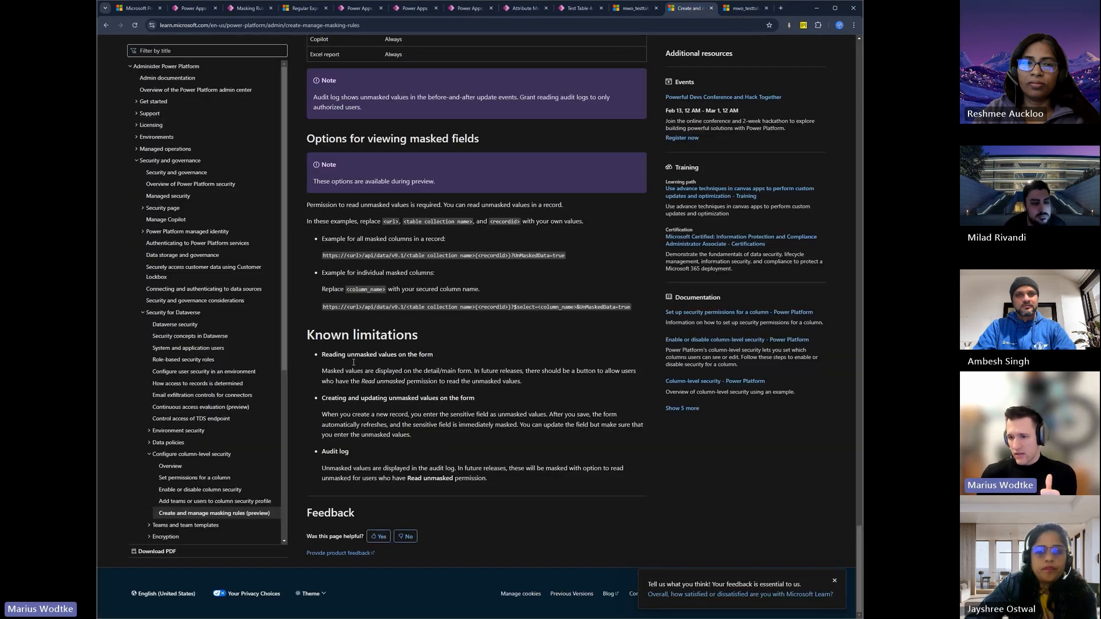
pyautogui.moveTo(322, 354); pyautogui.dragTo(389, 381)
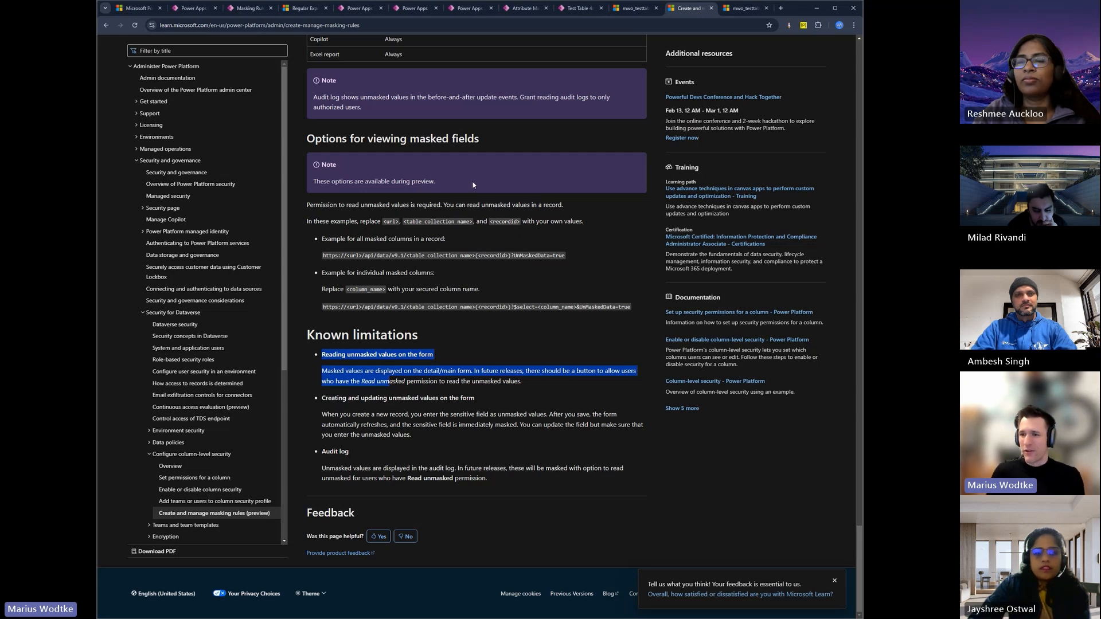
pyautogui.moveTo(436, 181); pyautogui.dragTo(326, 179)
pyautogui.click(385, 181)
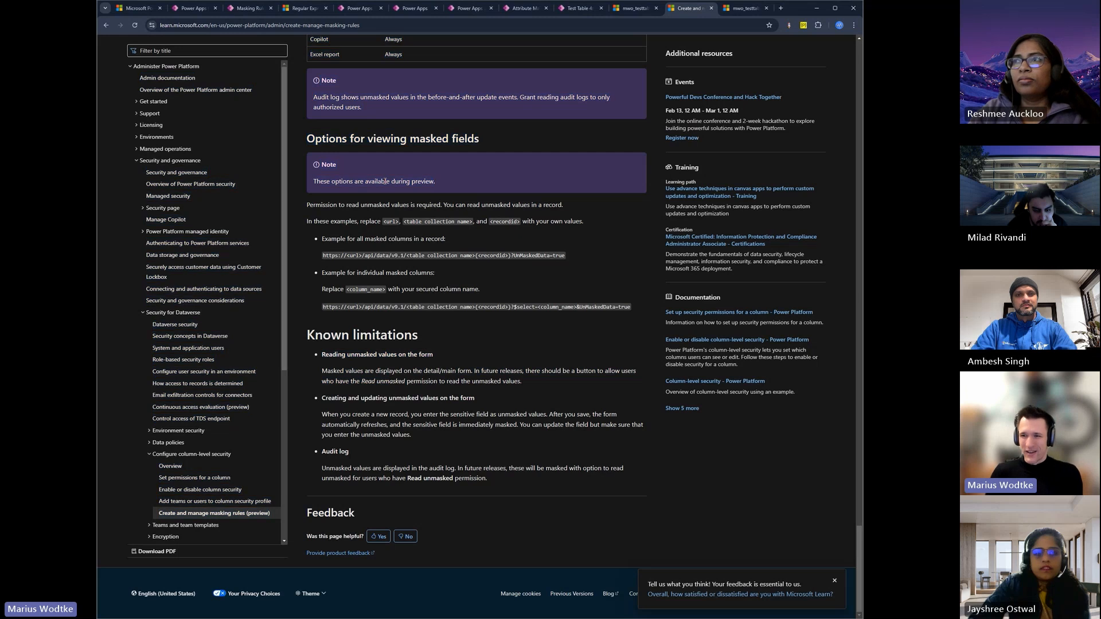